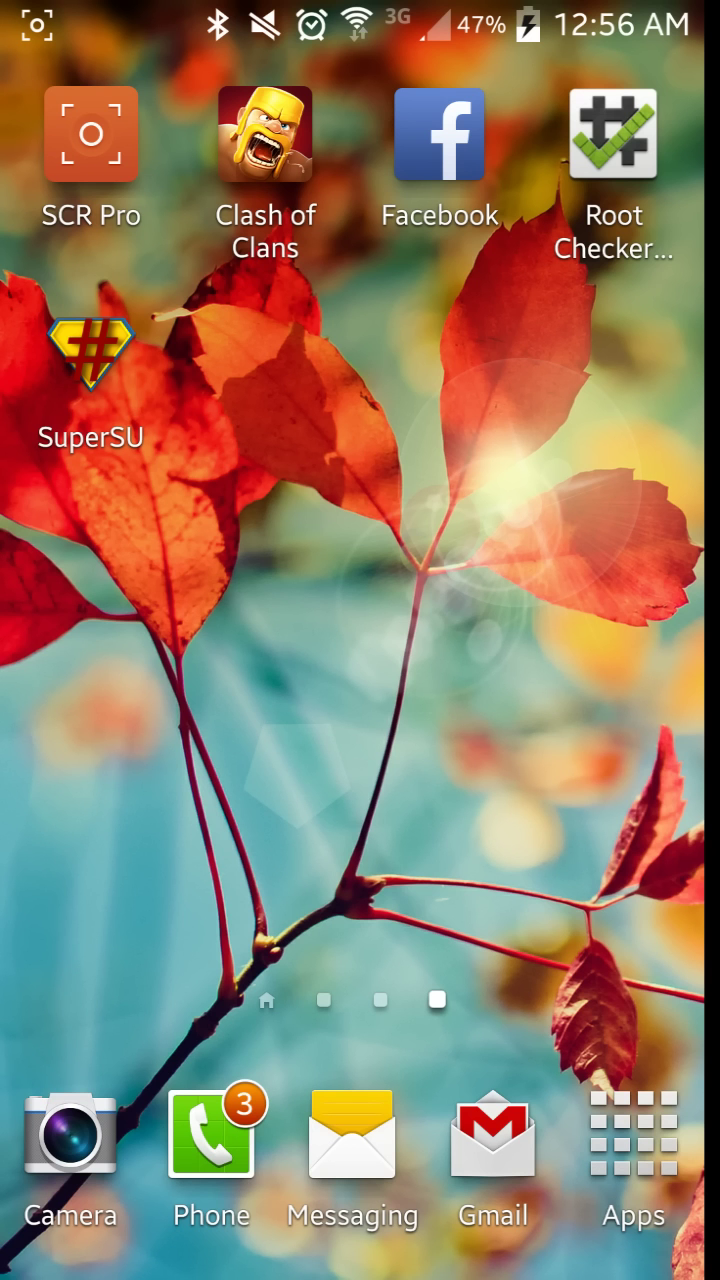
- Download tr-9.apk from towelroot.com in the Internet browser and open the downloaded file
key(Home)
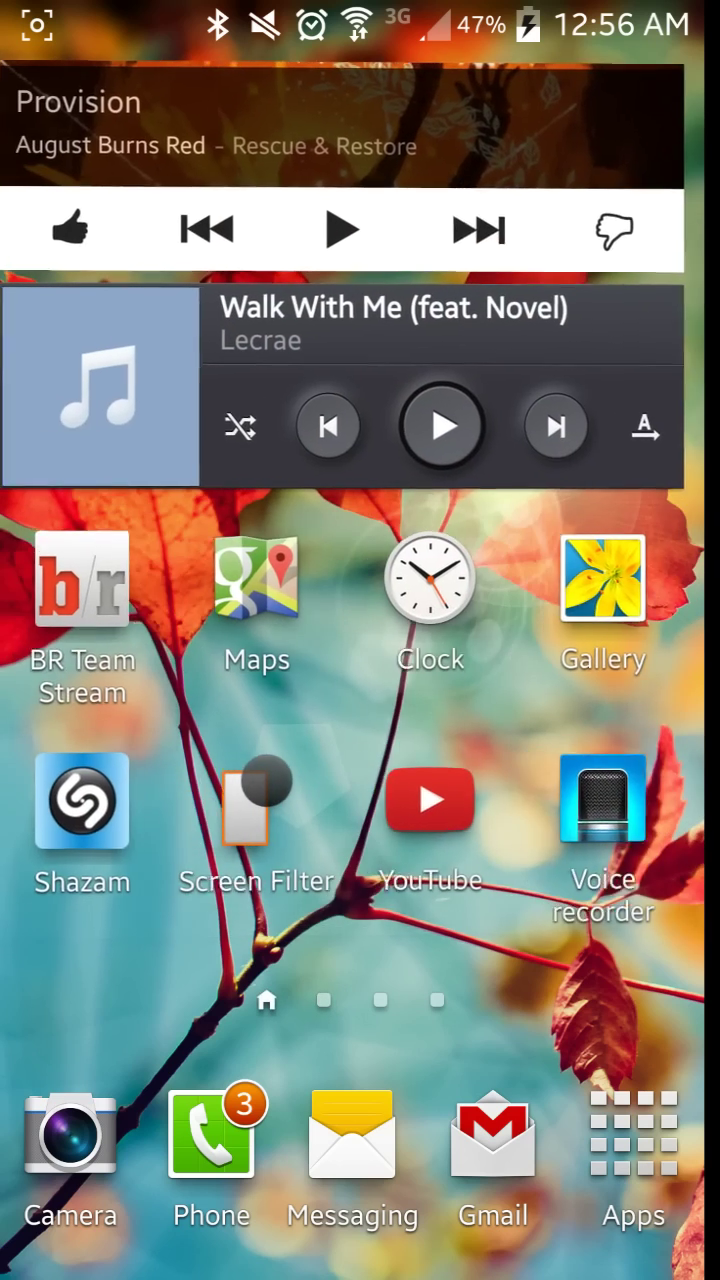
drag(265, 780, 150, 865)
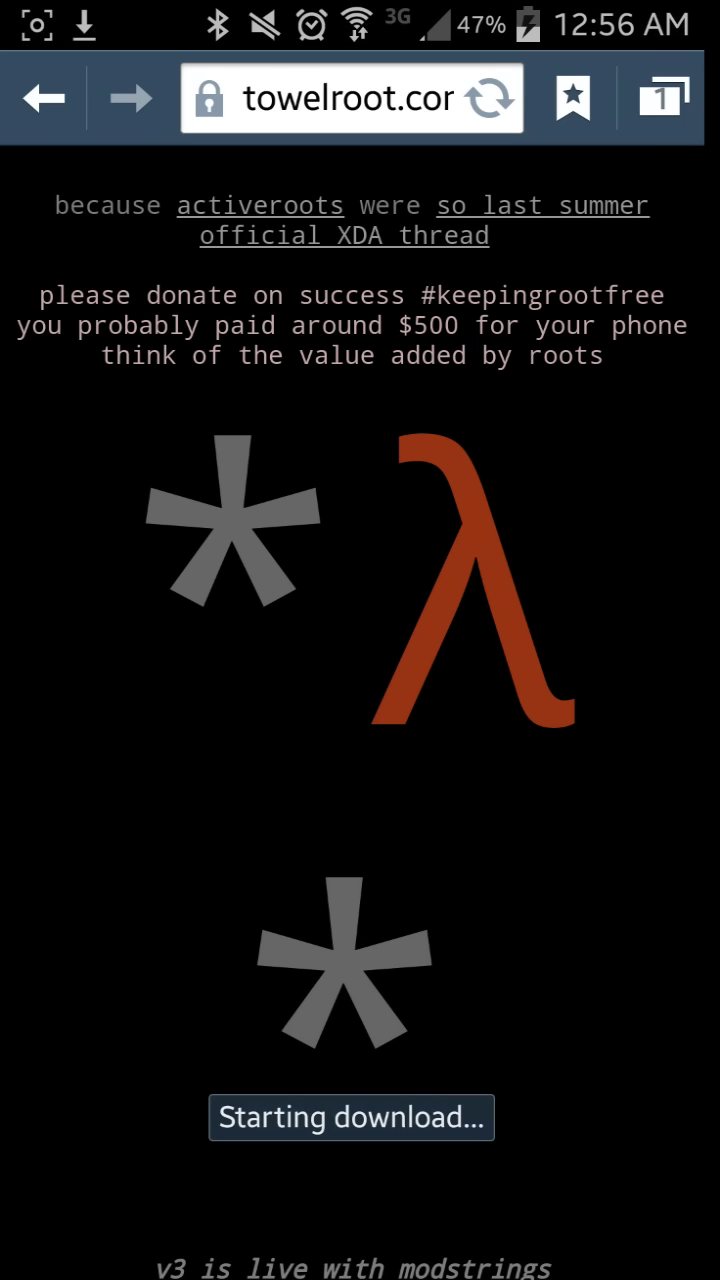
drag(554, 20, 554, 500)
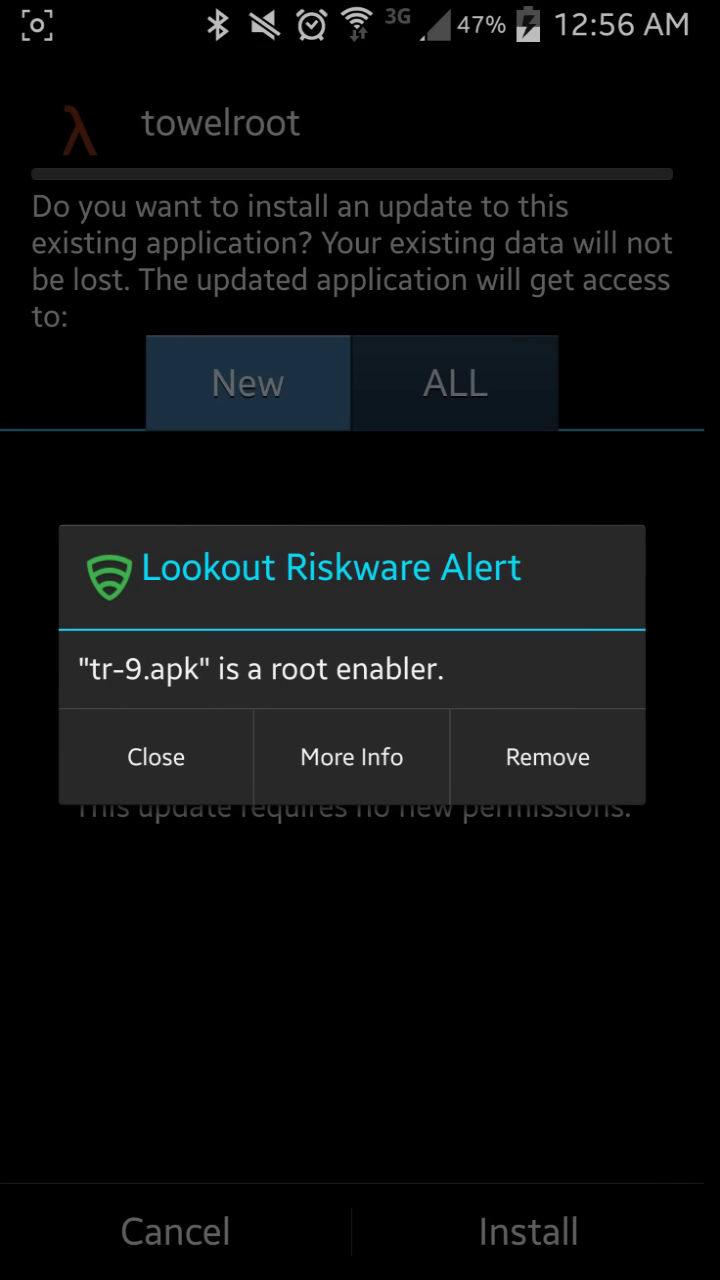
- Install the towelroot update past the Lookout and Google warnings, then launch towelroot
click(155, 757)
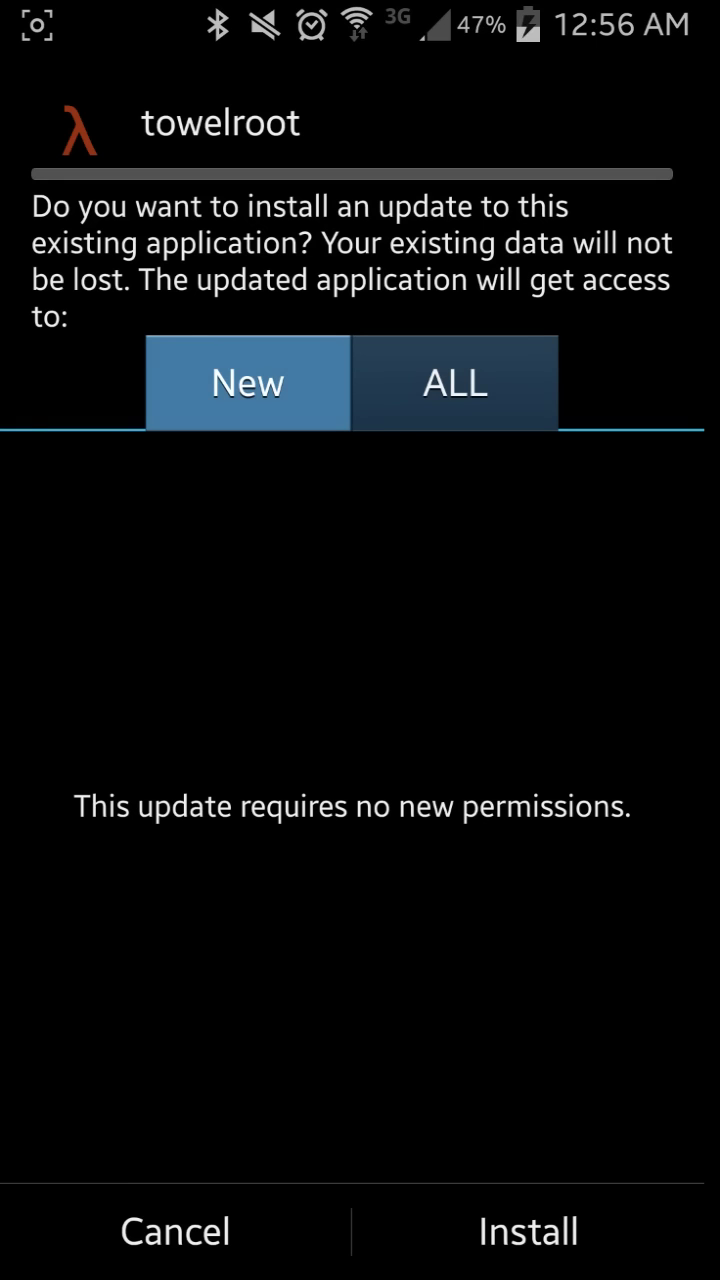
click(585, 1258)
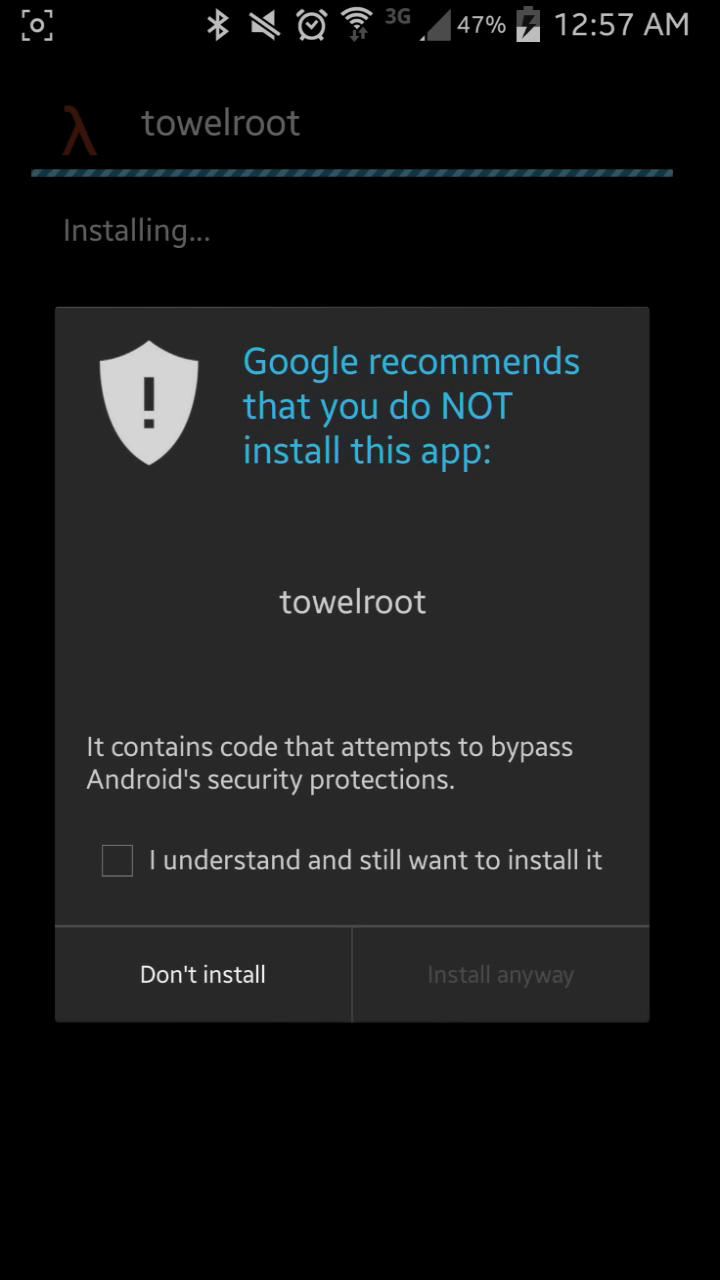
click(128, 868)
click(551, 980)
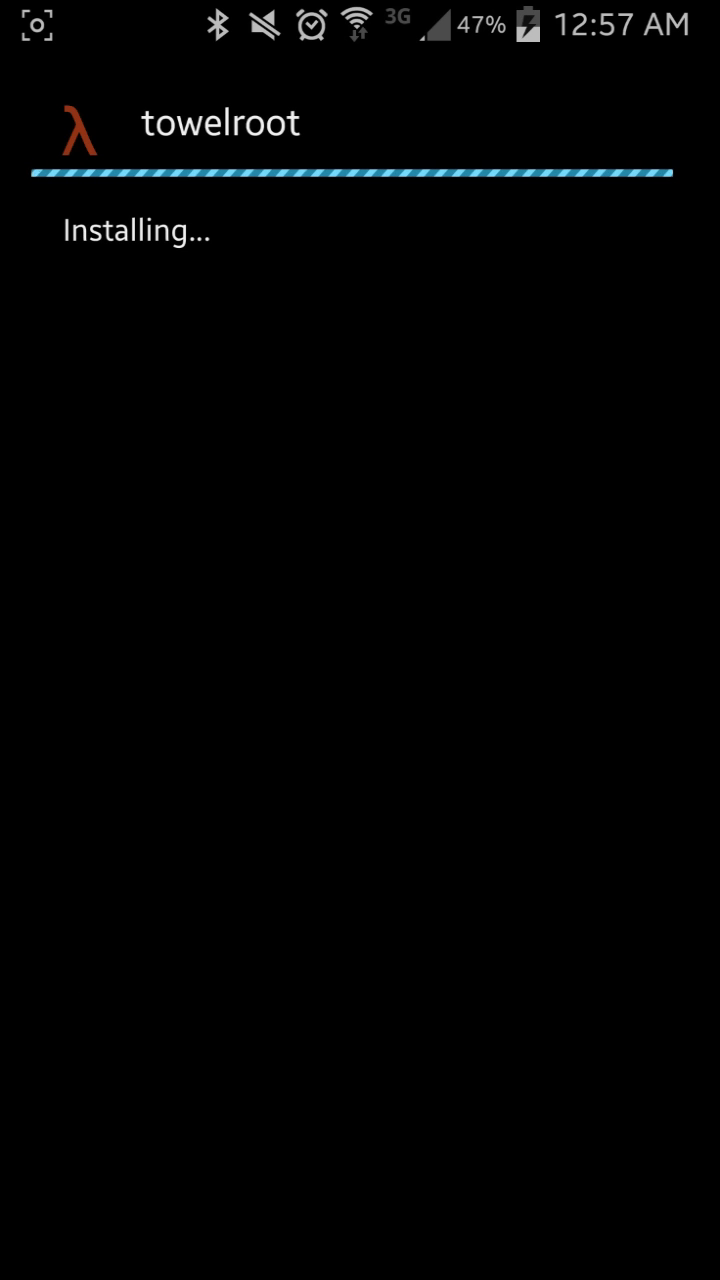
click(566, 1218)
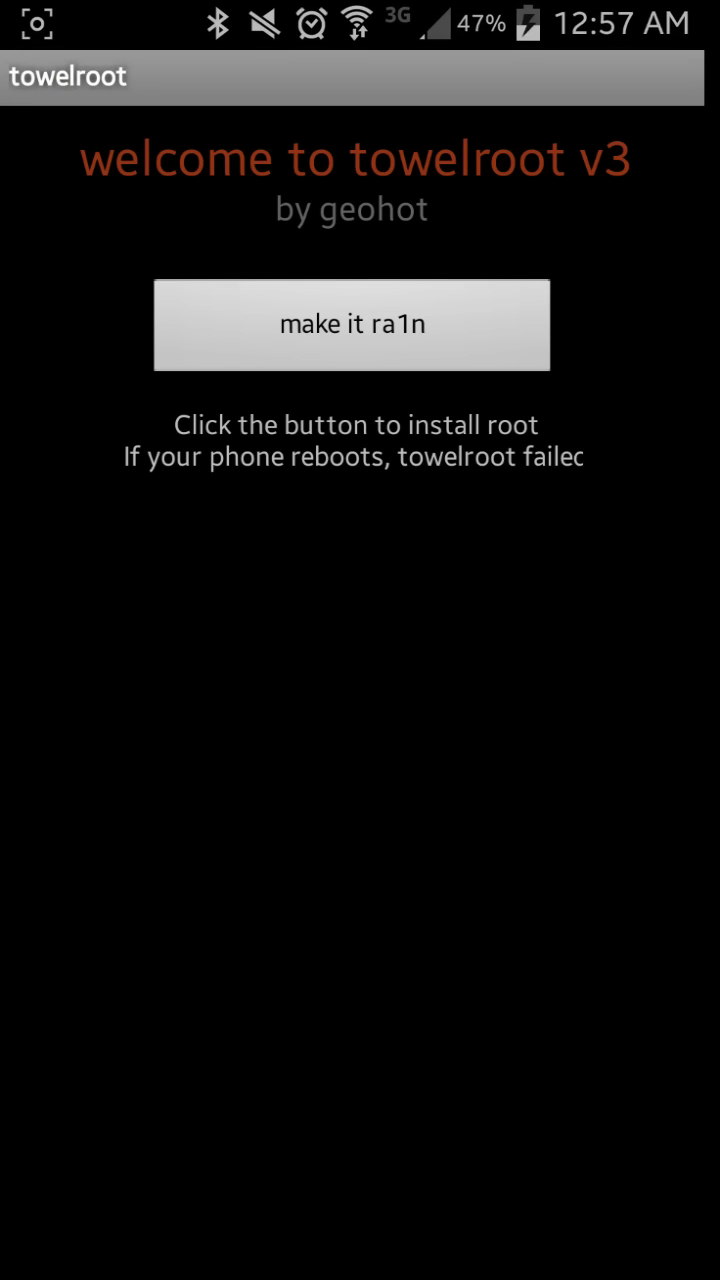
- Dismiss the Lookout alert and run 'make it ra1n' to root the phone
click(187, 768)
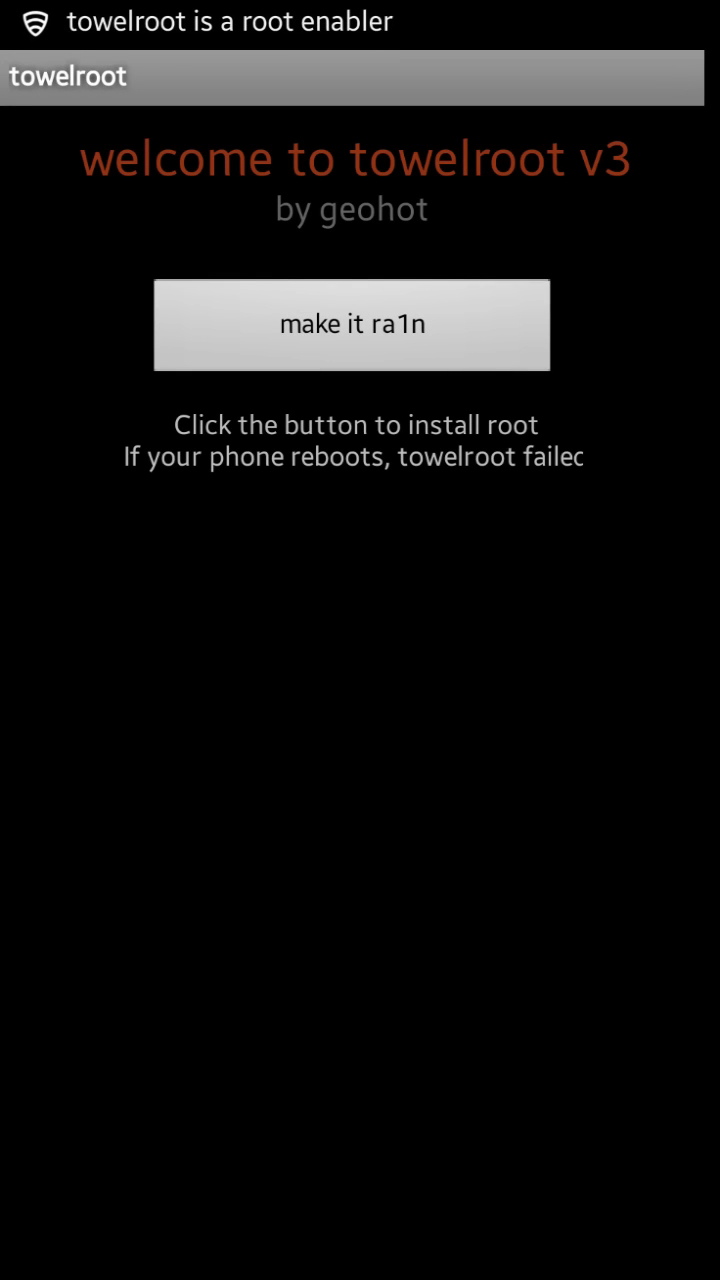
click(480, 345)
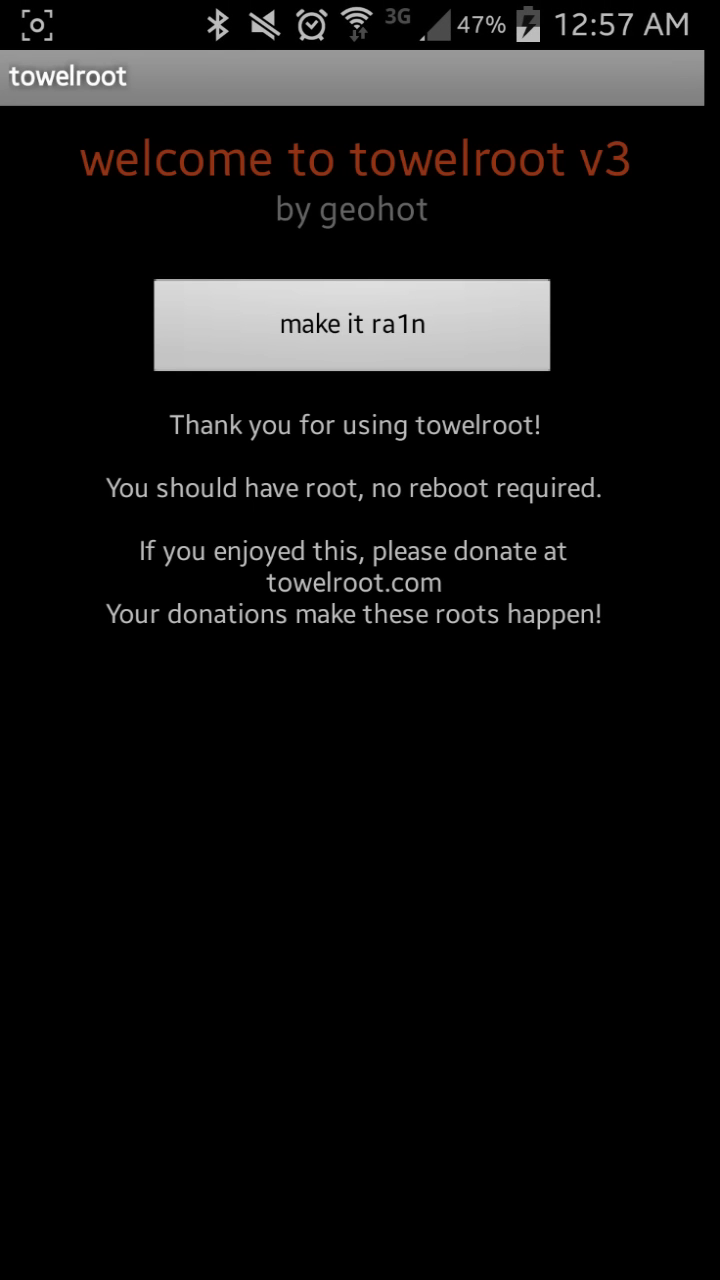
- Search the Play Store for 'root checker' and run Root Checker Basic to confirm root
key(Home)
drag(337, 700, 660, 728)
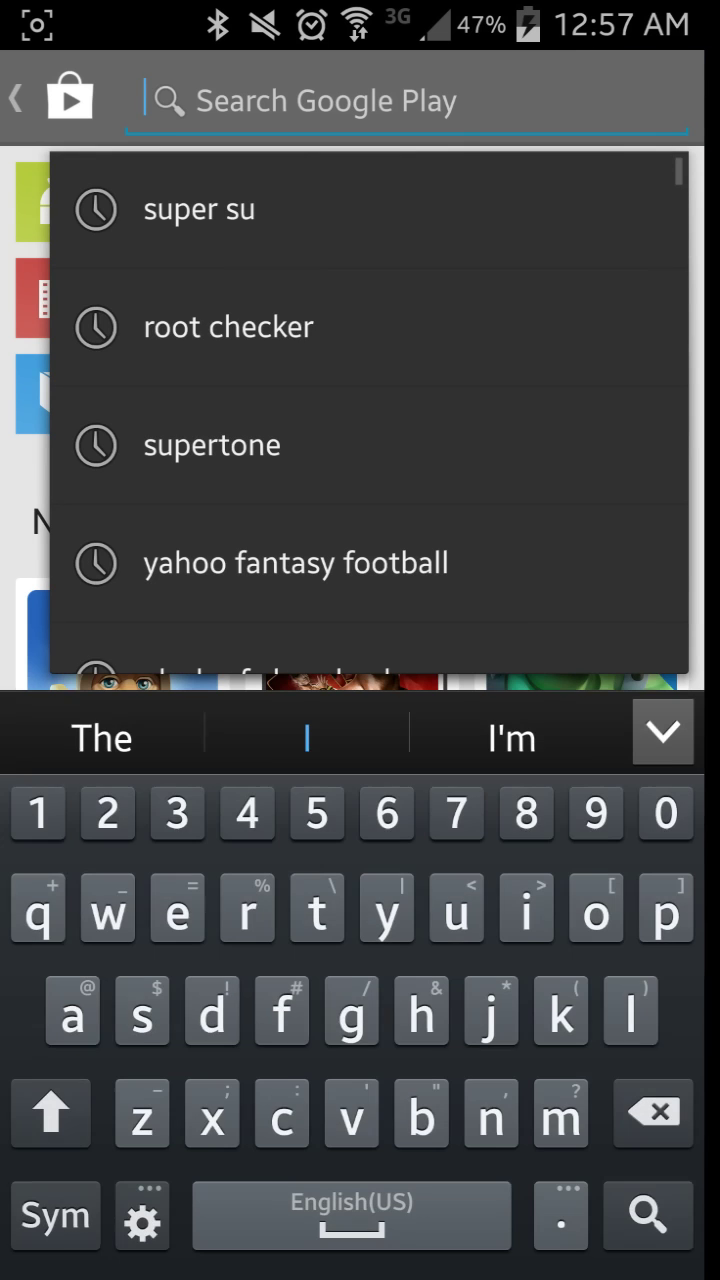
click(423, 328)
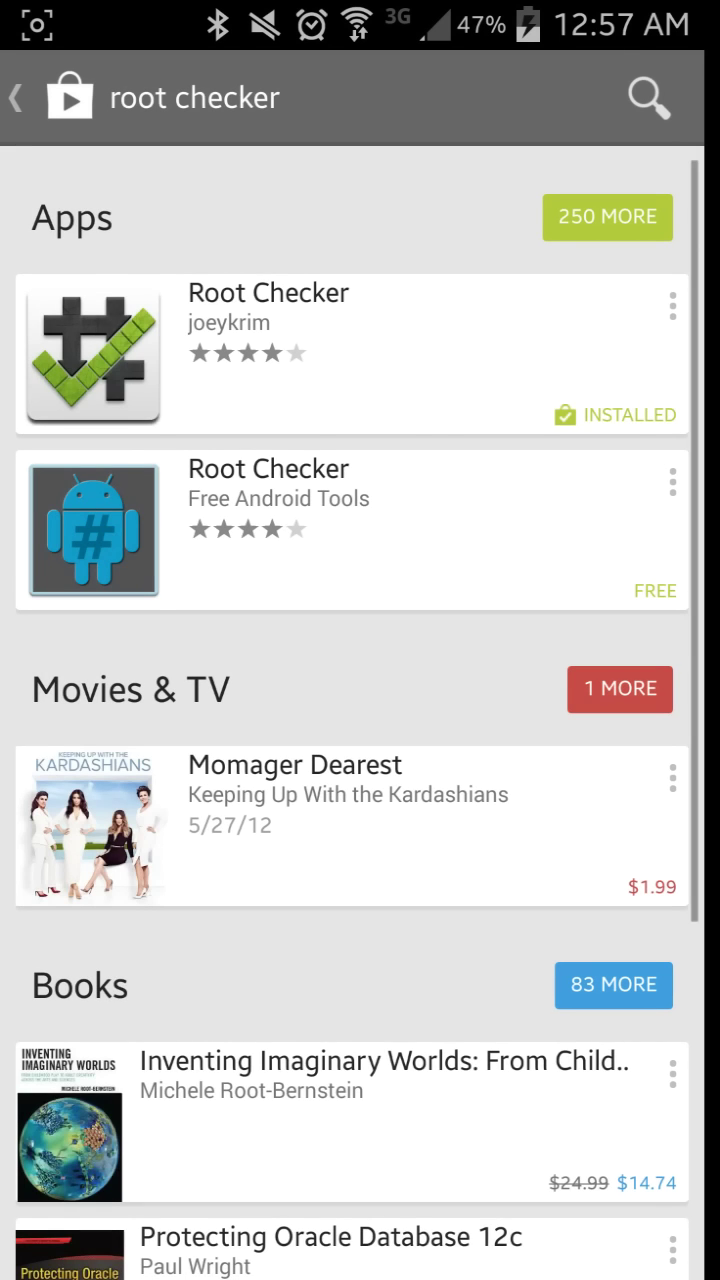
click(596, 355)
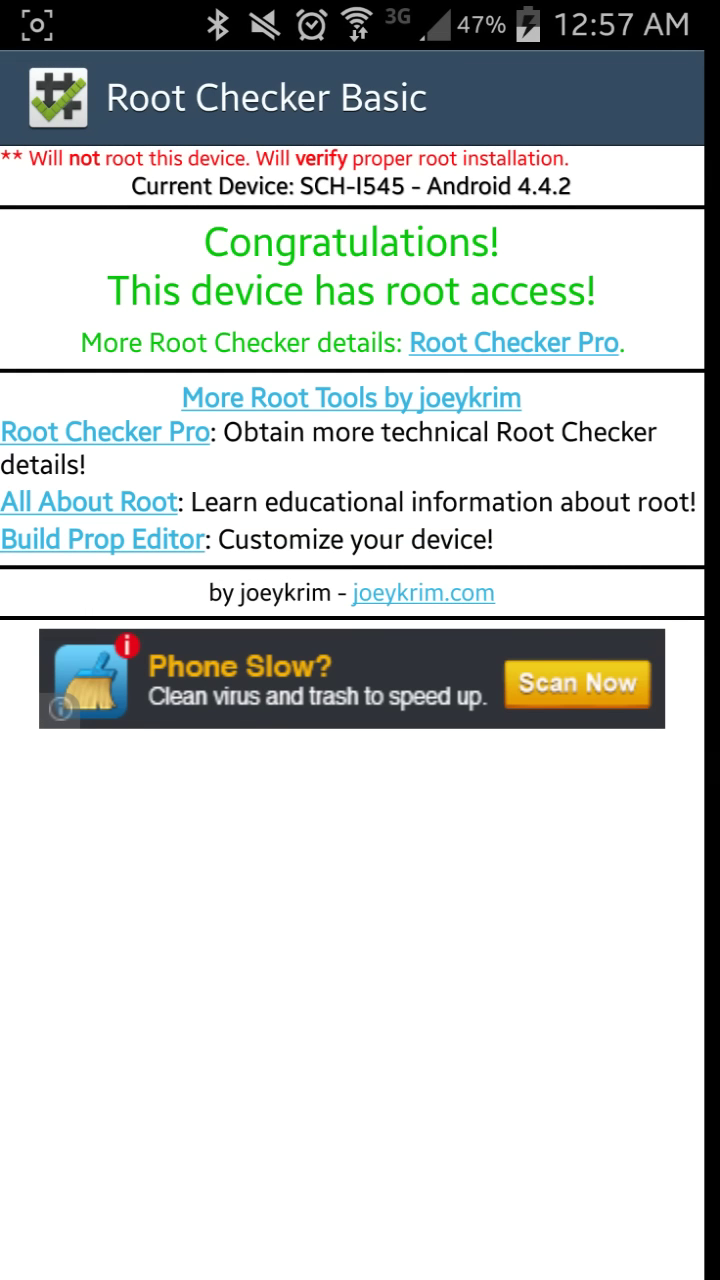
key(Escape)
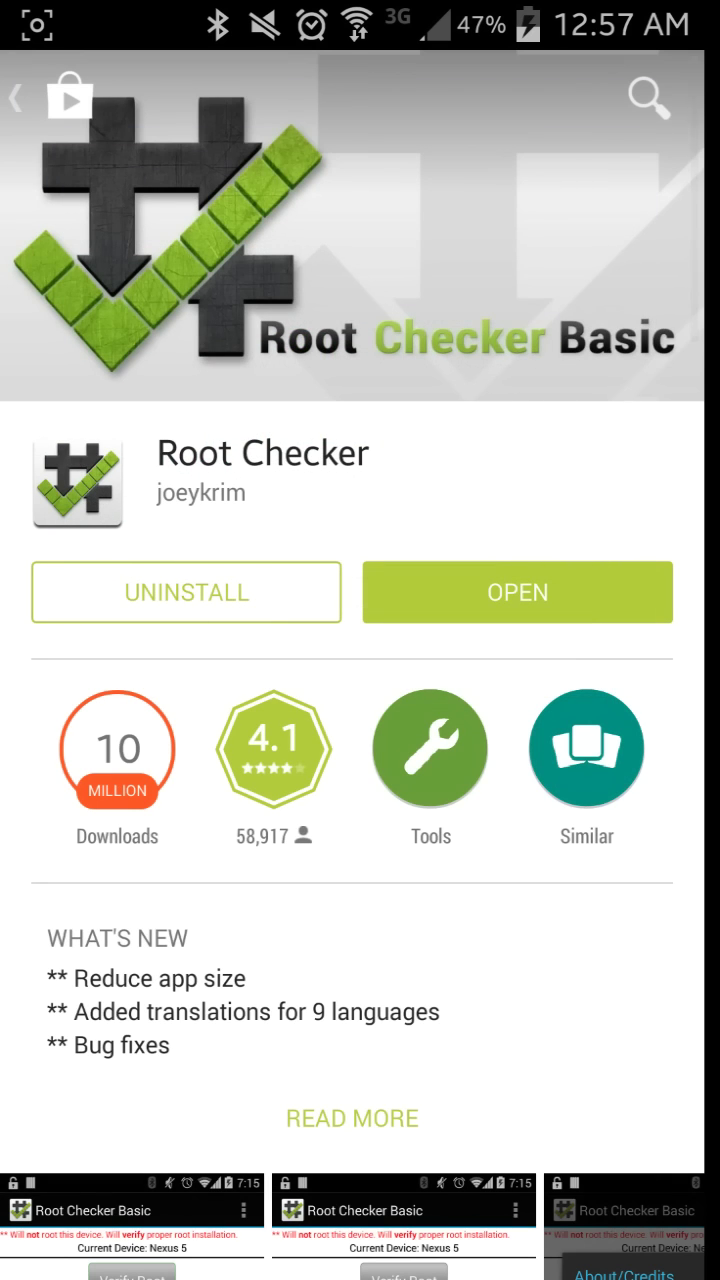
- Replace the 'root checker' search with 'super su' and launch SuperSU from its store page
key(Escape)
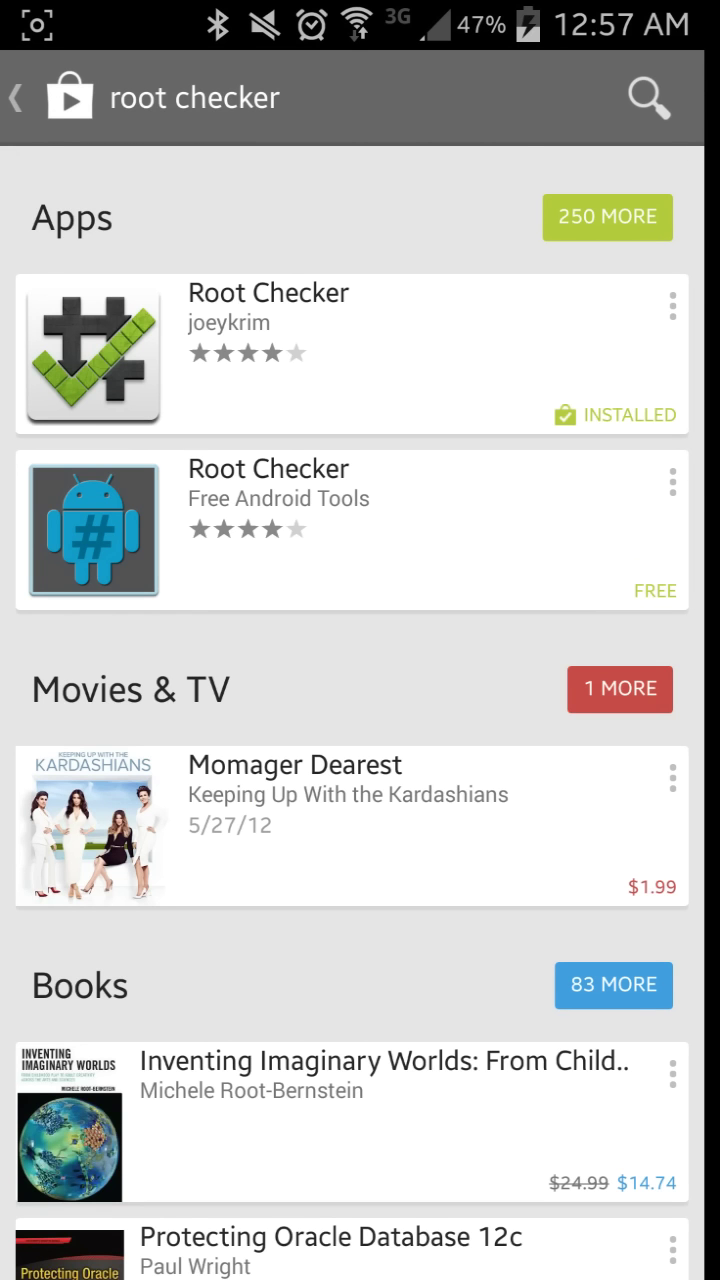
click(649, 97)
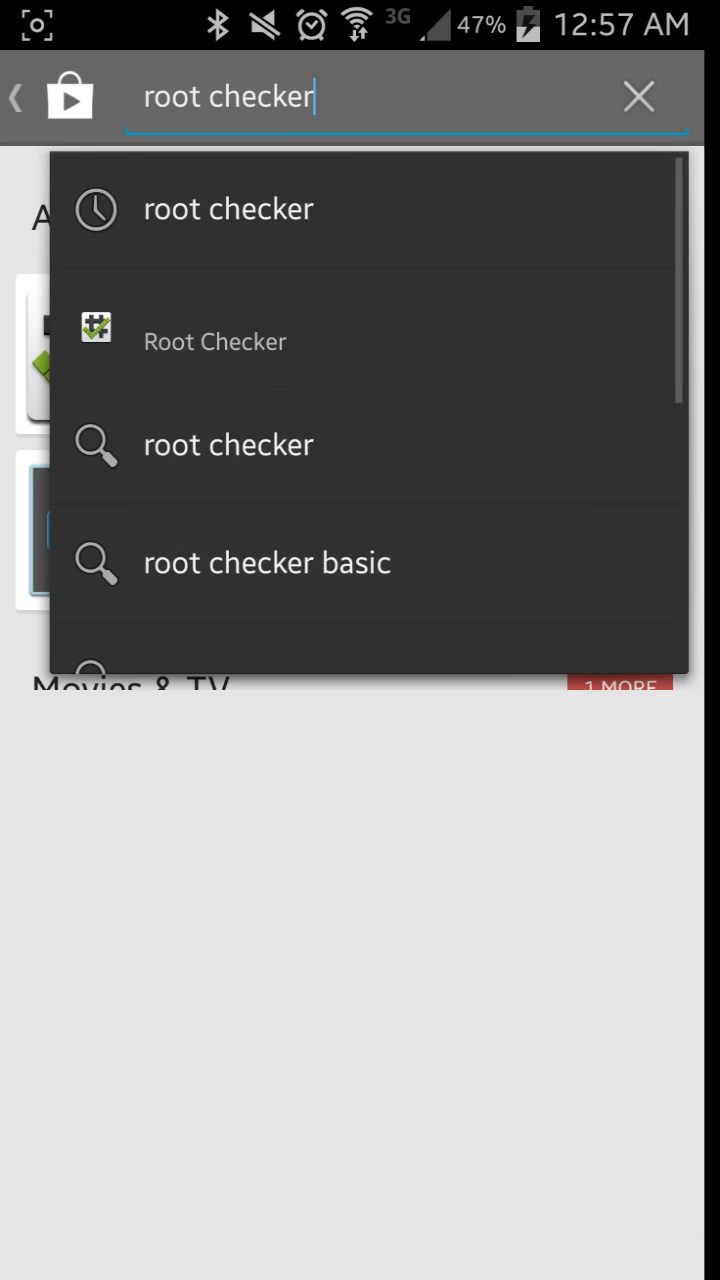
key(BackSpace)
key(BackSpace)
key(BackSpace)
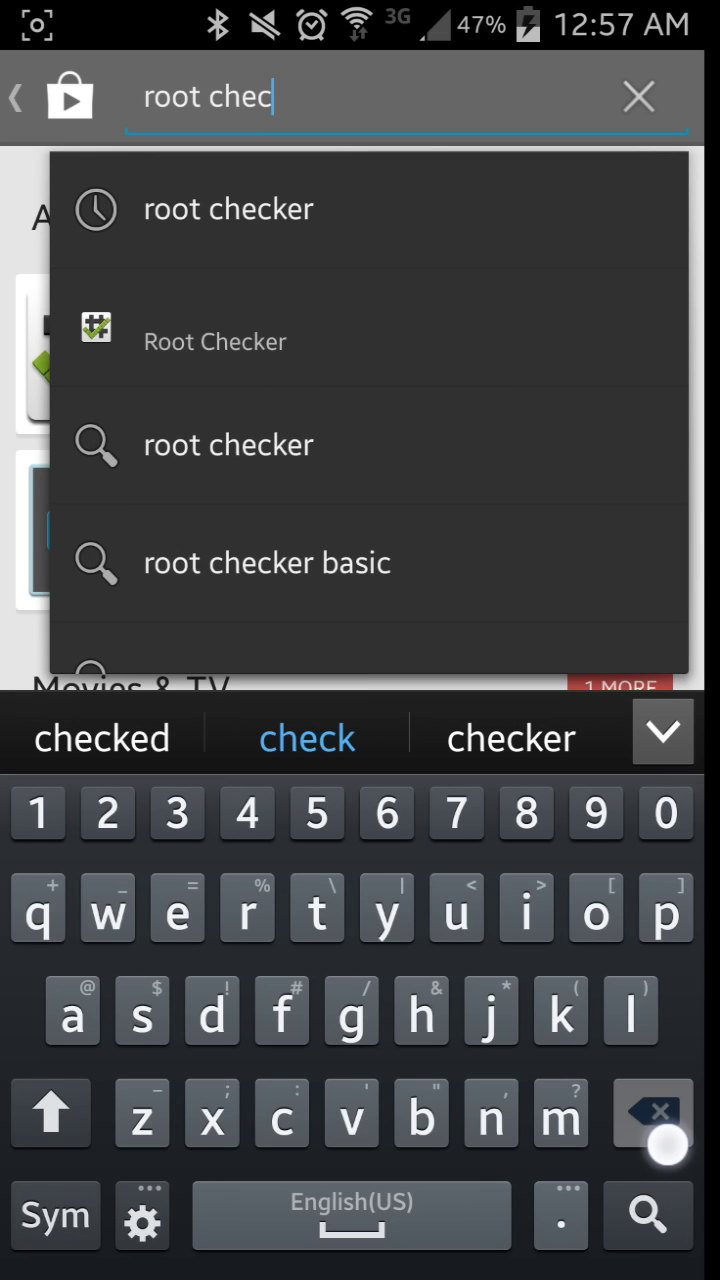
key(BackSpace)
key(BackSpace)
key(BackSpace)
key(BackSpace)
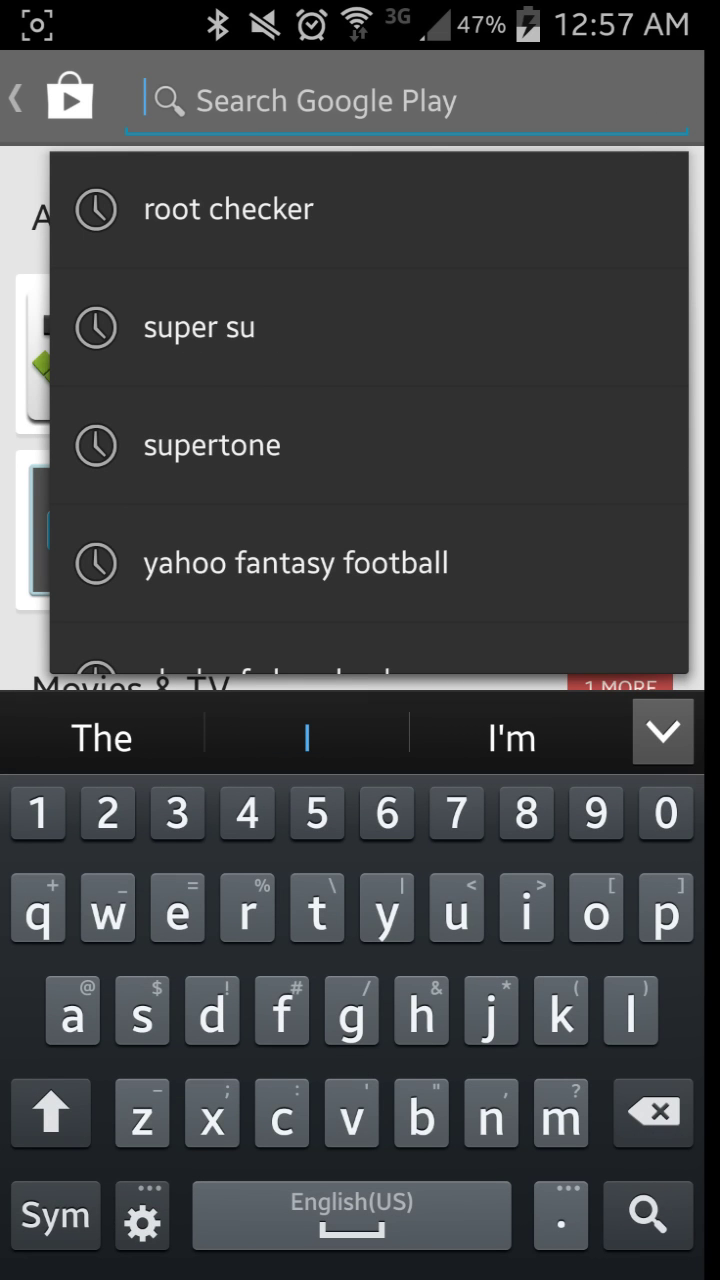
click(230, 328)
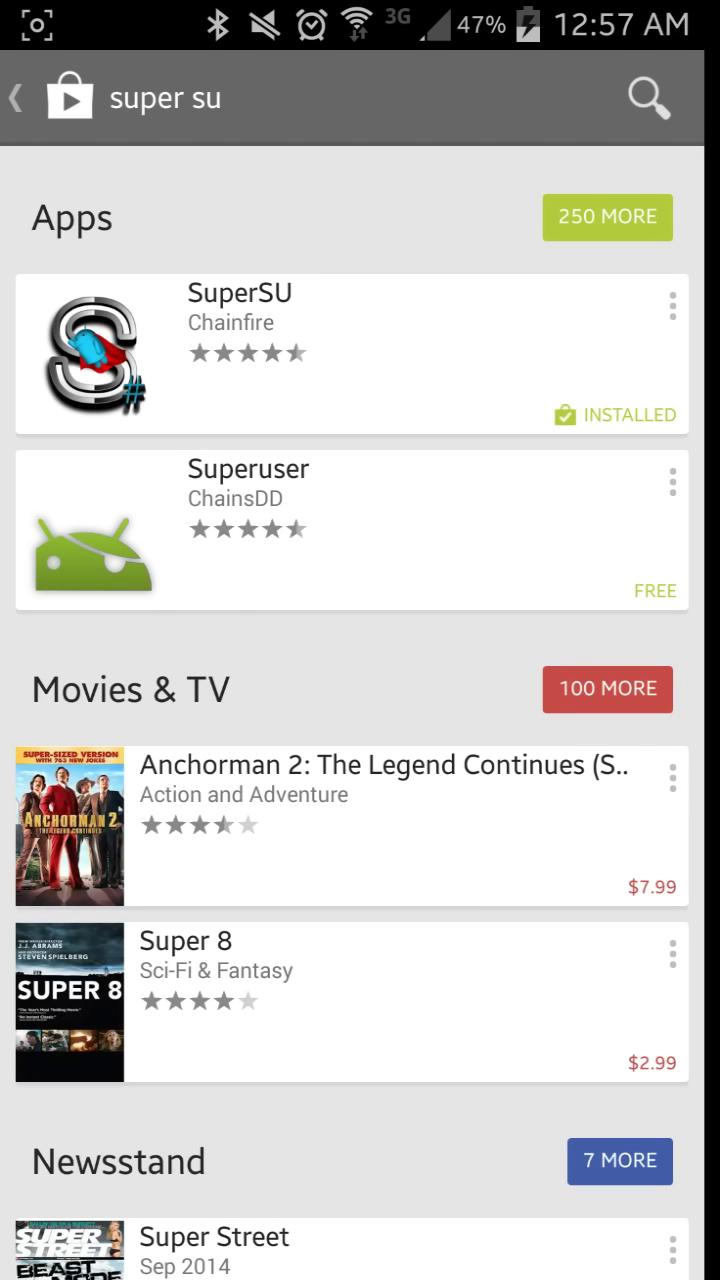
click(350, 350)
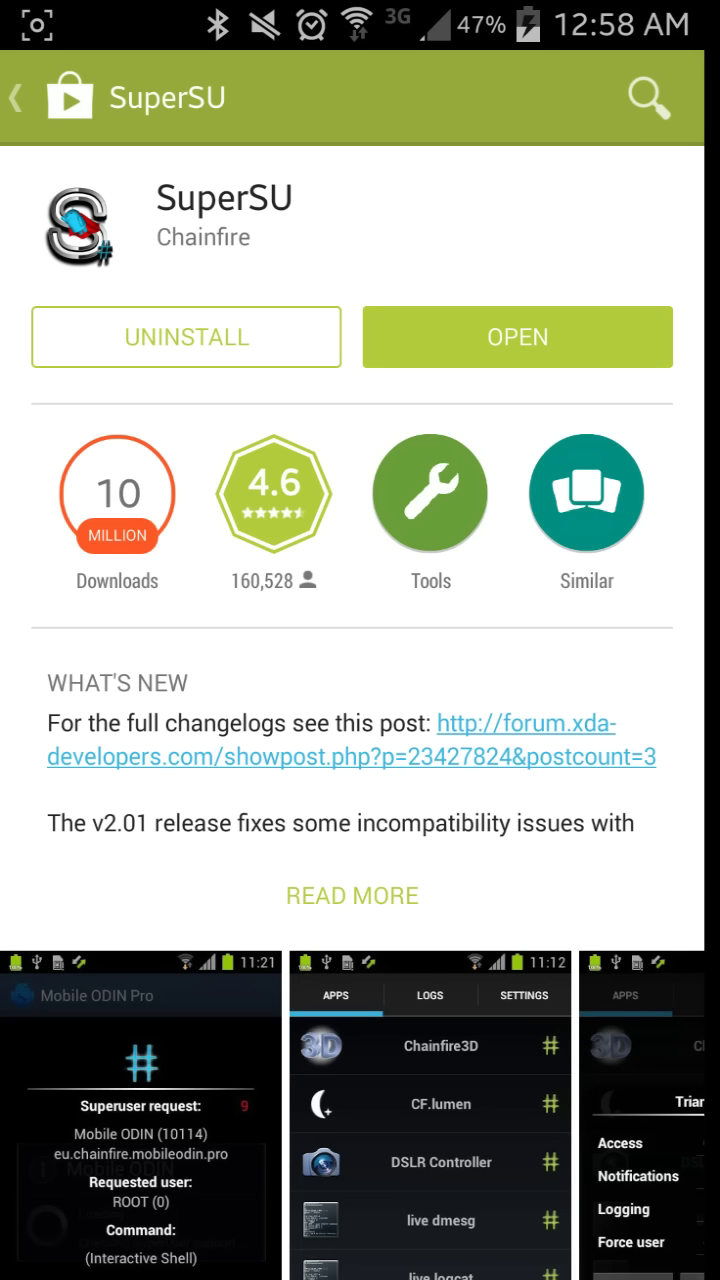
click(517, 337)
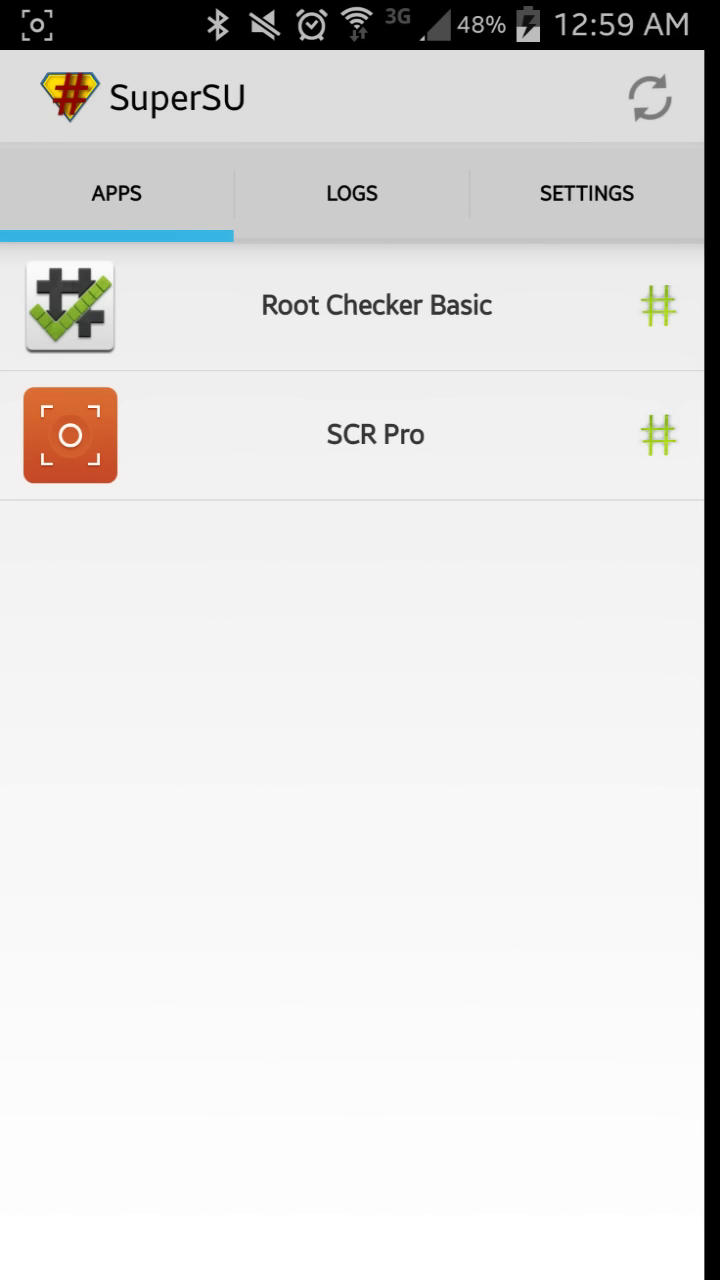
click(474, 286)
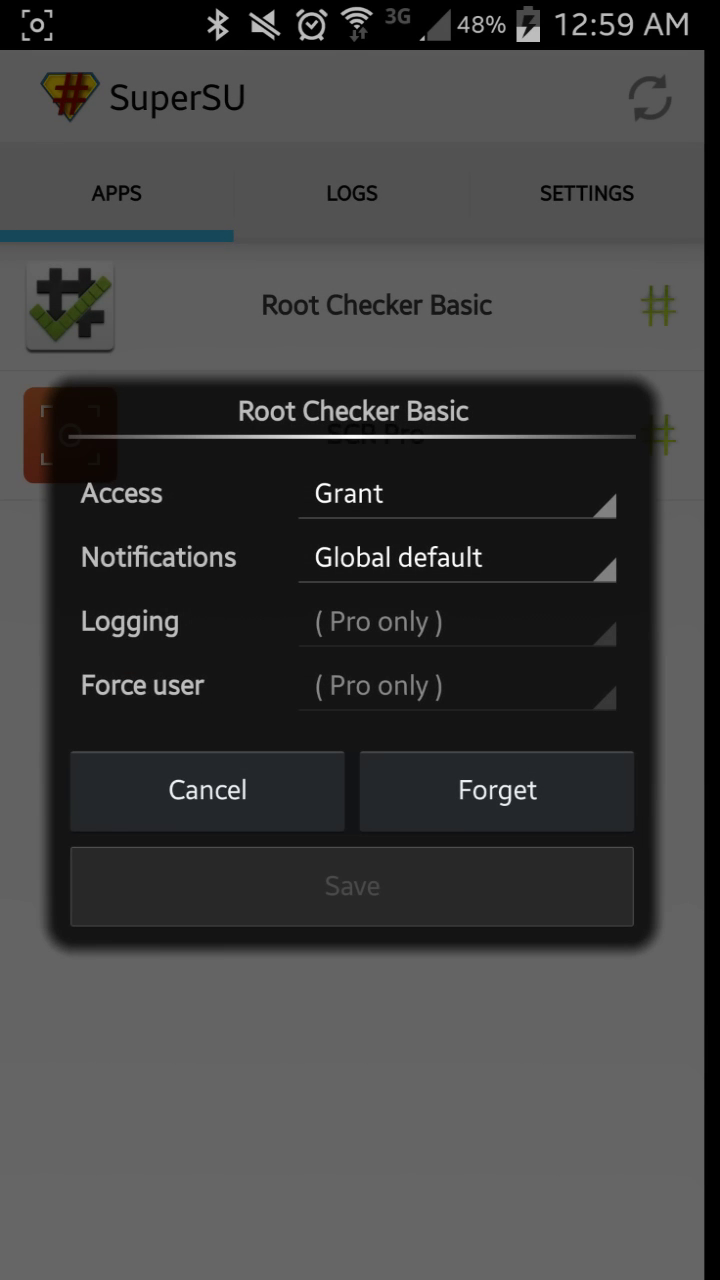
click(452, 1077)
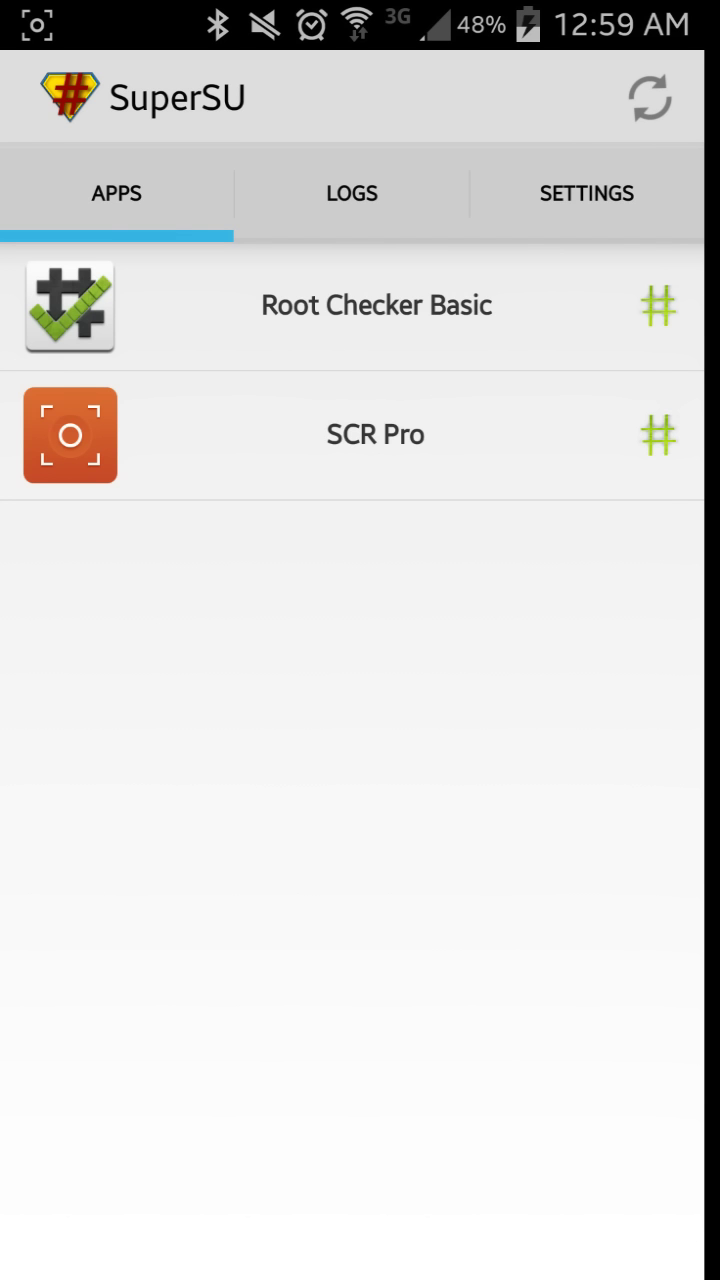
click(375, 434)
click(529, 790)
- Search the Play Store for 'scr recorder' and open SCR Screen Recorder Free's install menu
key(Escape)
key(Escape)
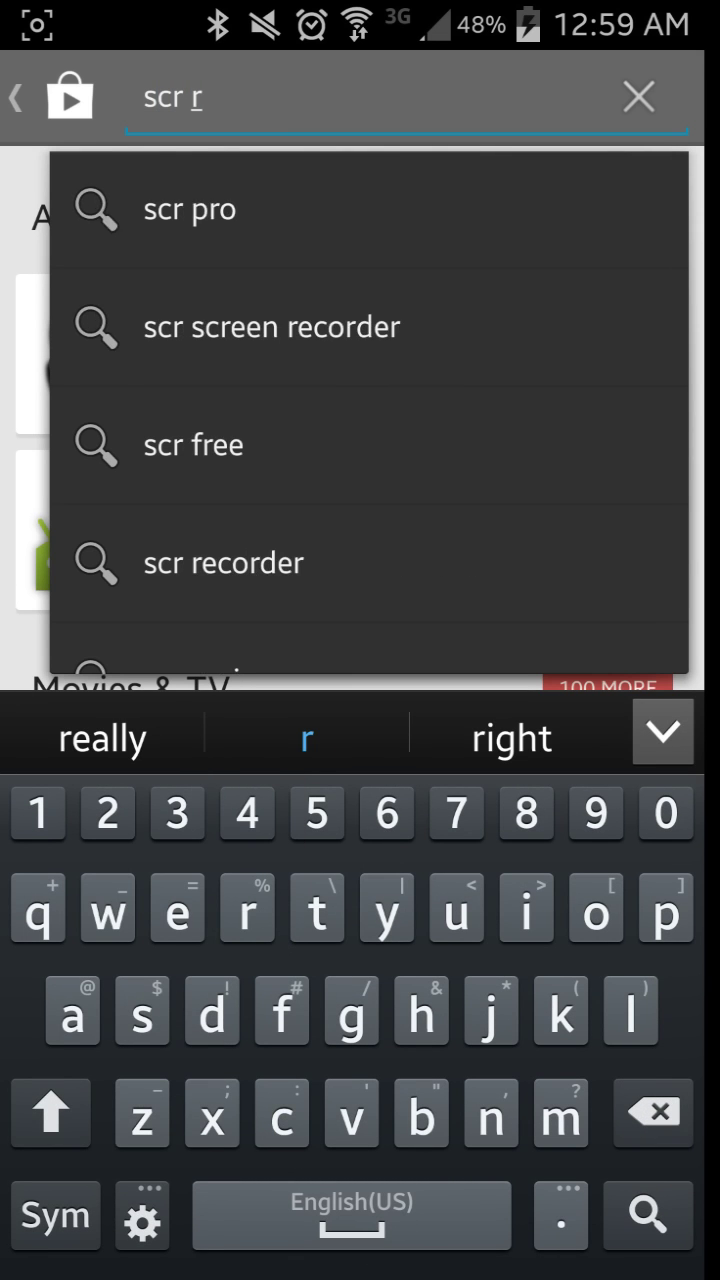
click(300, 209)
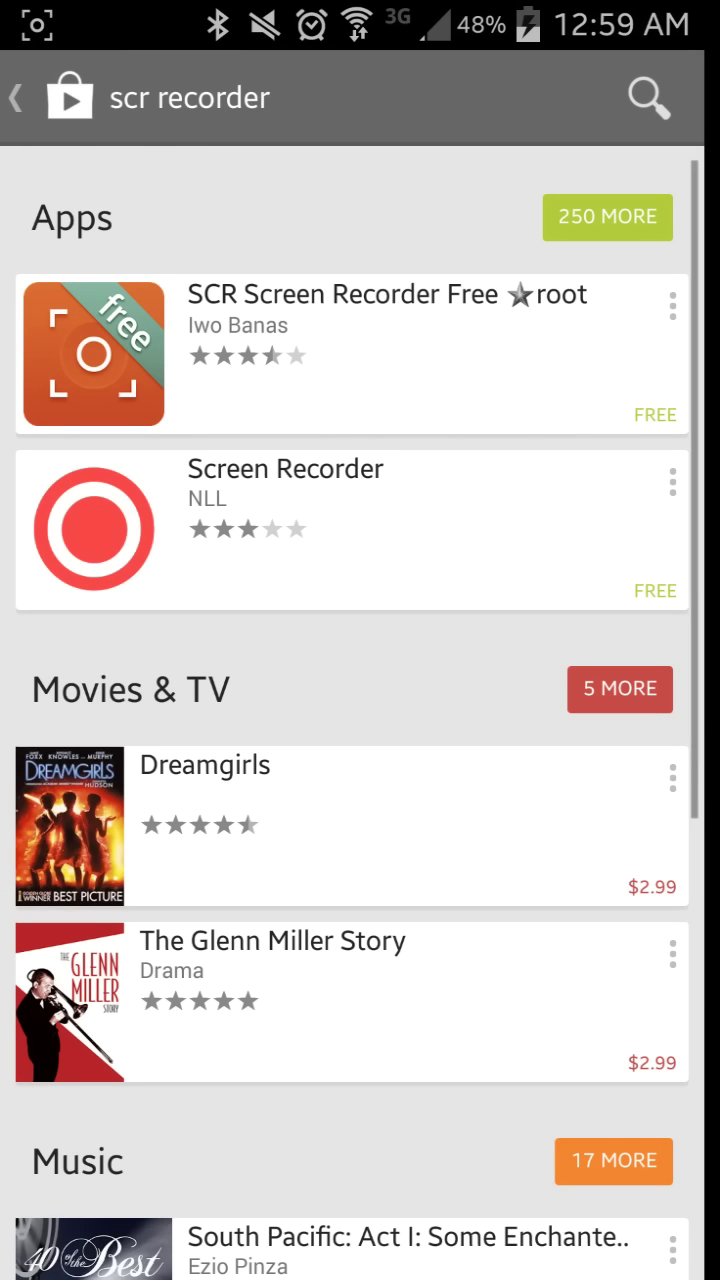
click(672, 305)
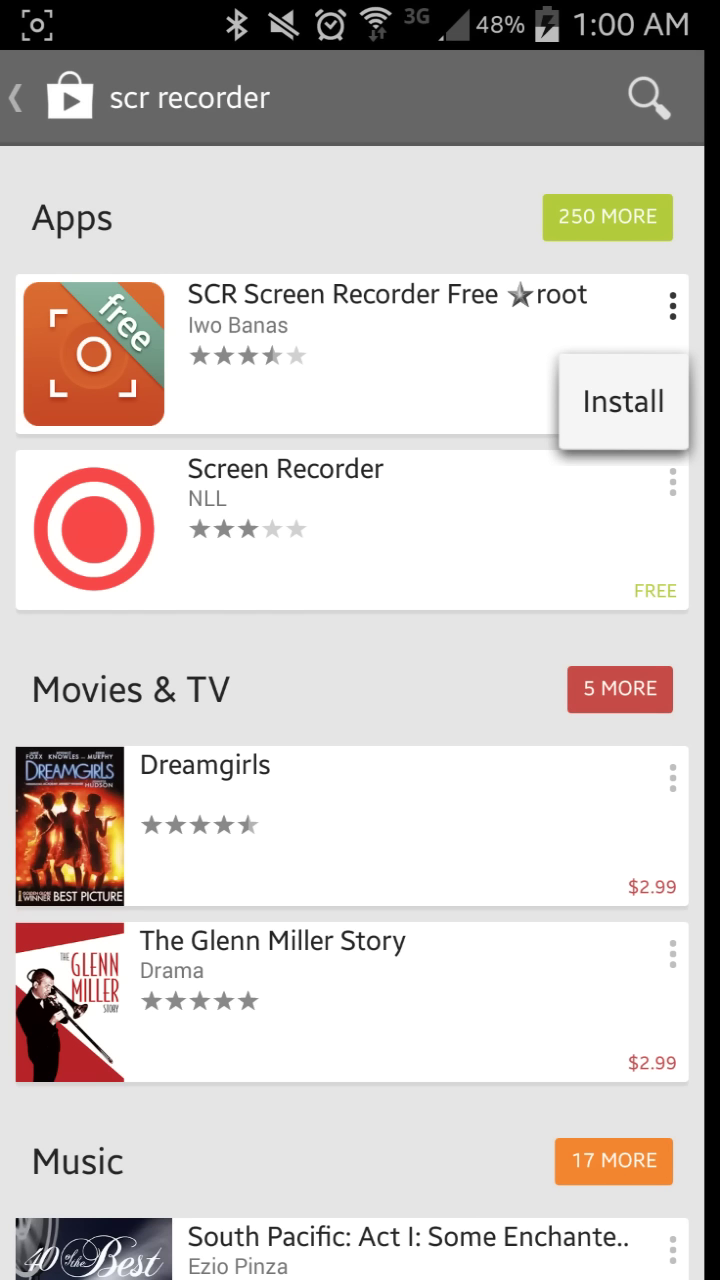
- Back out of the Play Store and swipe to the SCR Pro, SuperSU and Root Checker home page
key(Escape)
key(Escape)
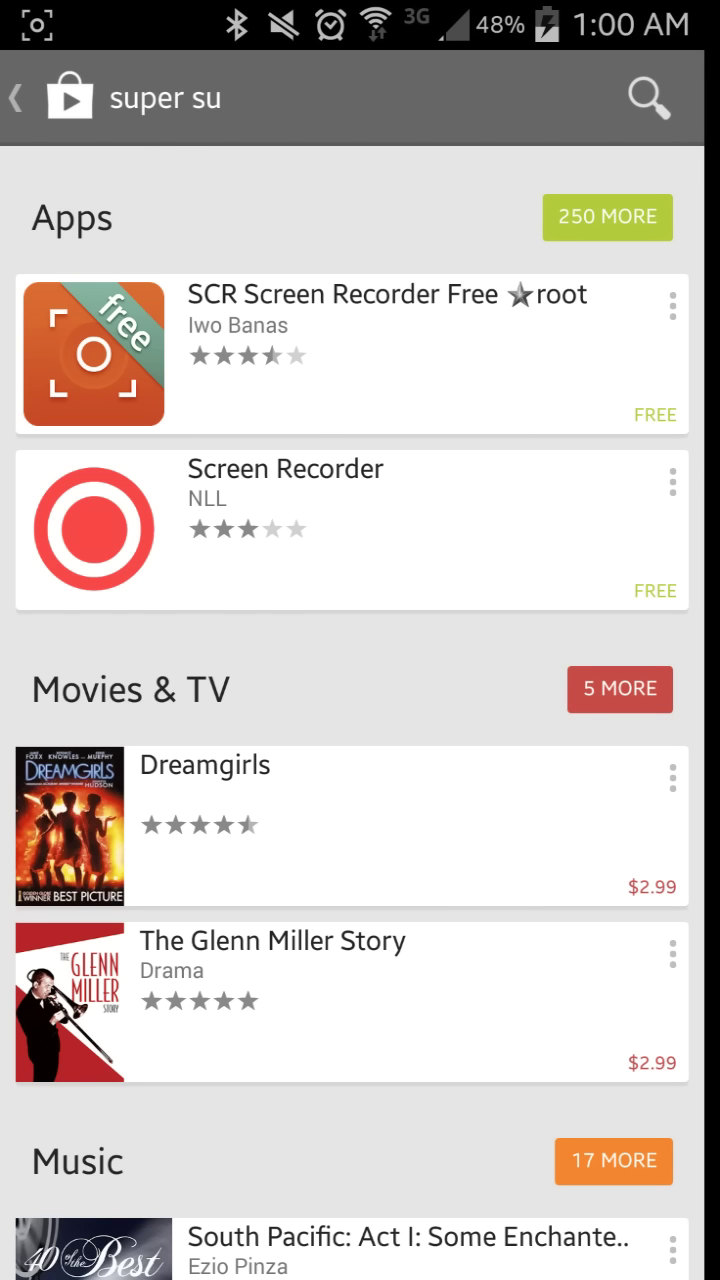
key(Escape)
key(Escape)
key(Home)
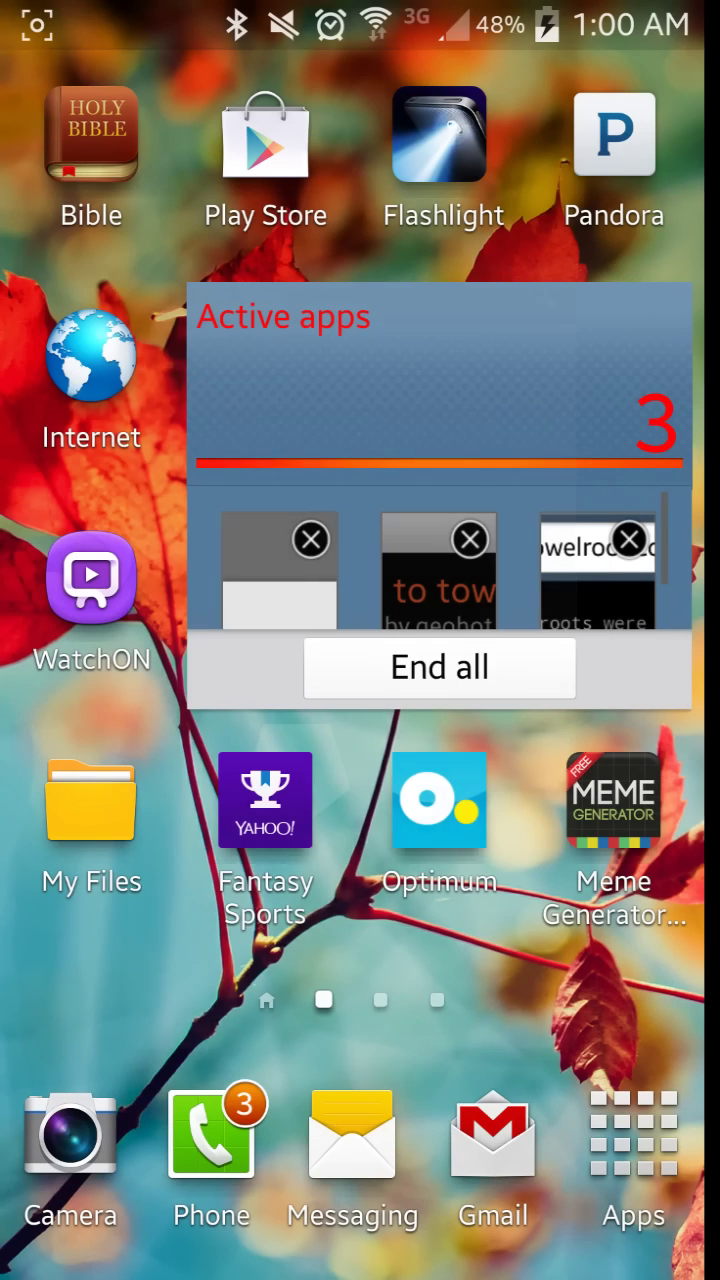
drag(590, 925, 150, 925)
drag(590, 700, 150, 700)
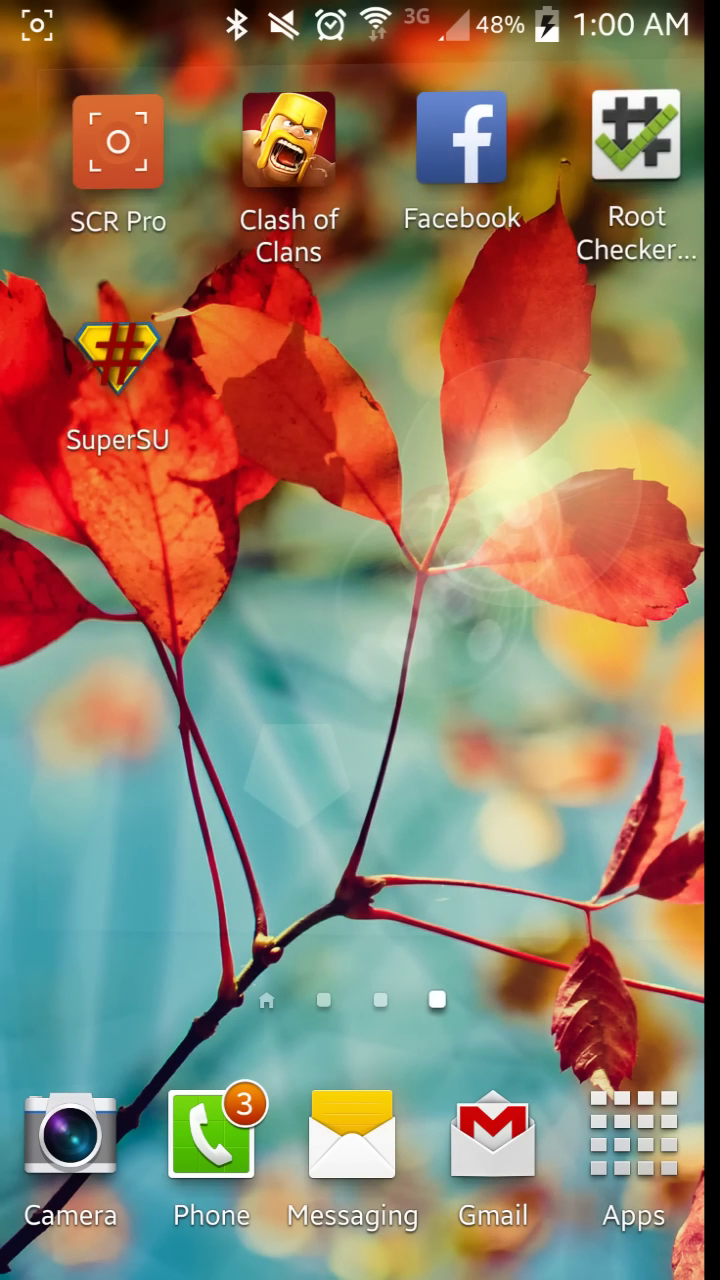